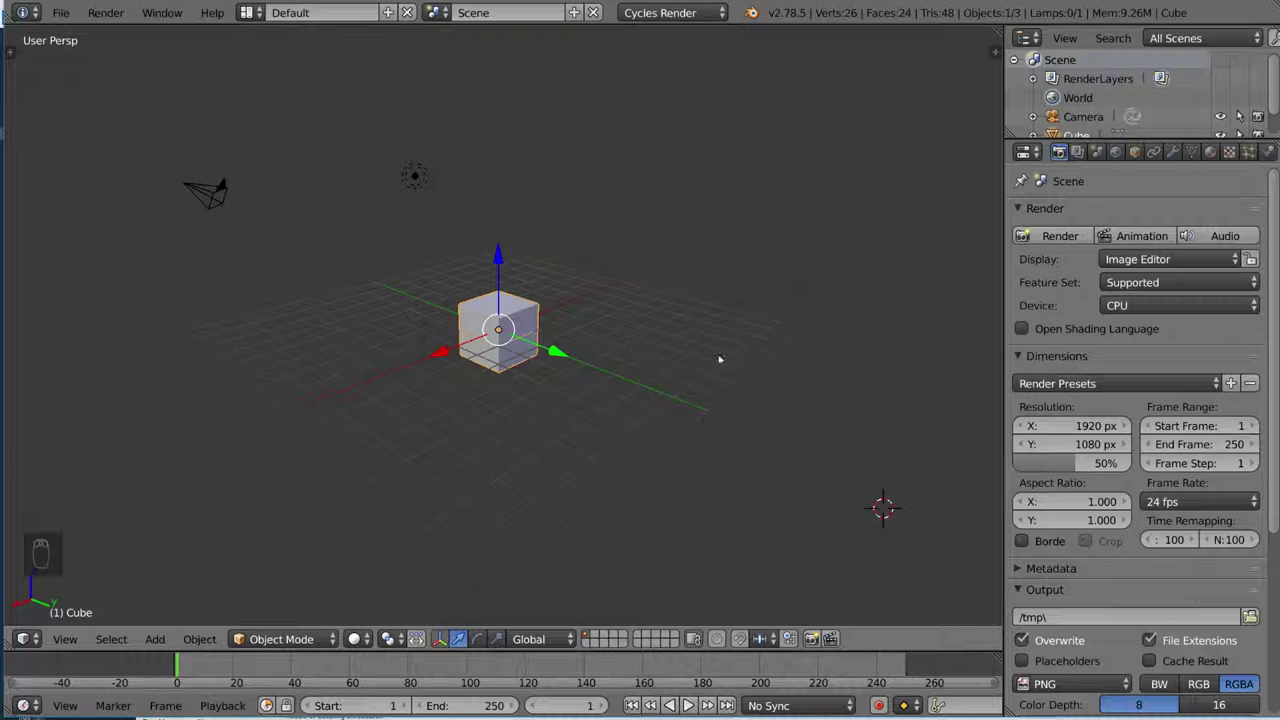
# Put the cube in Edit Mode, deselect everything, and switch to wireframe display
pyautogui.moveTo(570, 405); pyautogui.dragTo(547, 404, button='middle')
pyautogui.scroll(4, 547, 404)
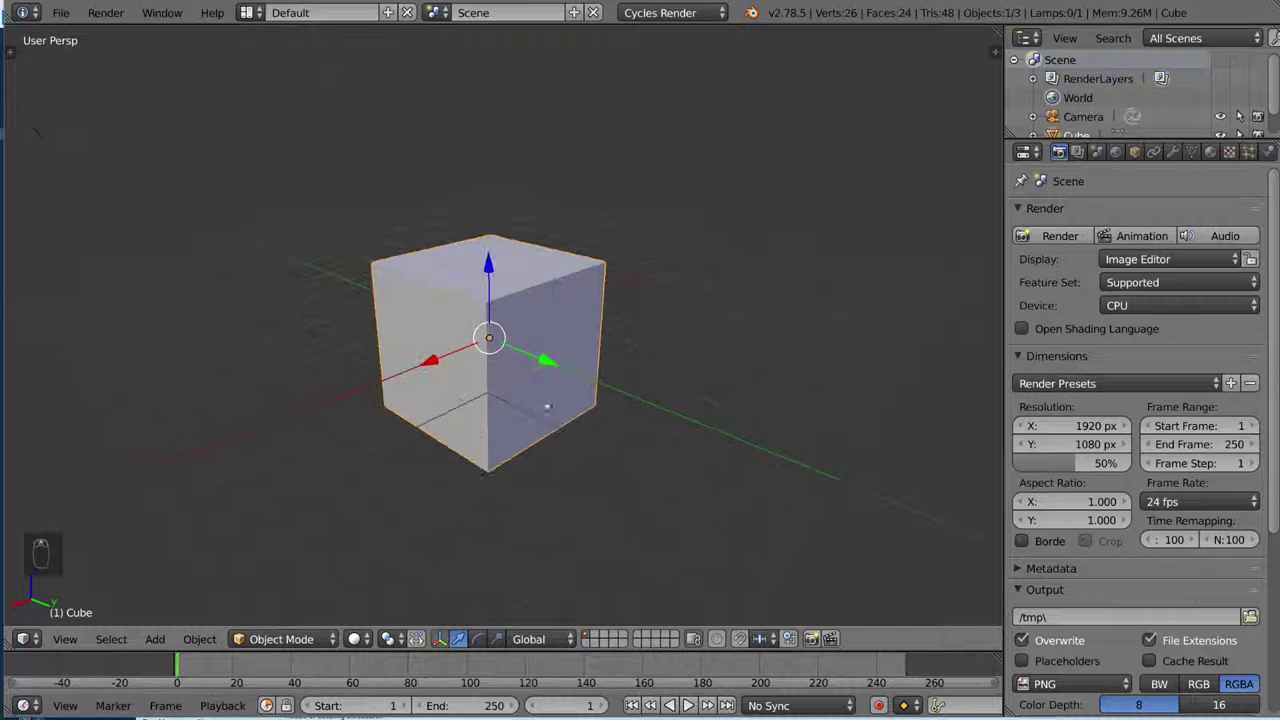
pyautogui.press('Tab')
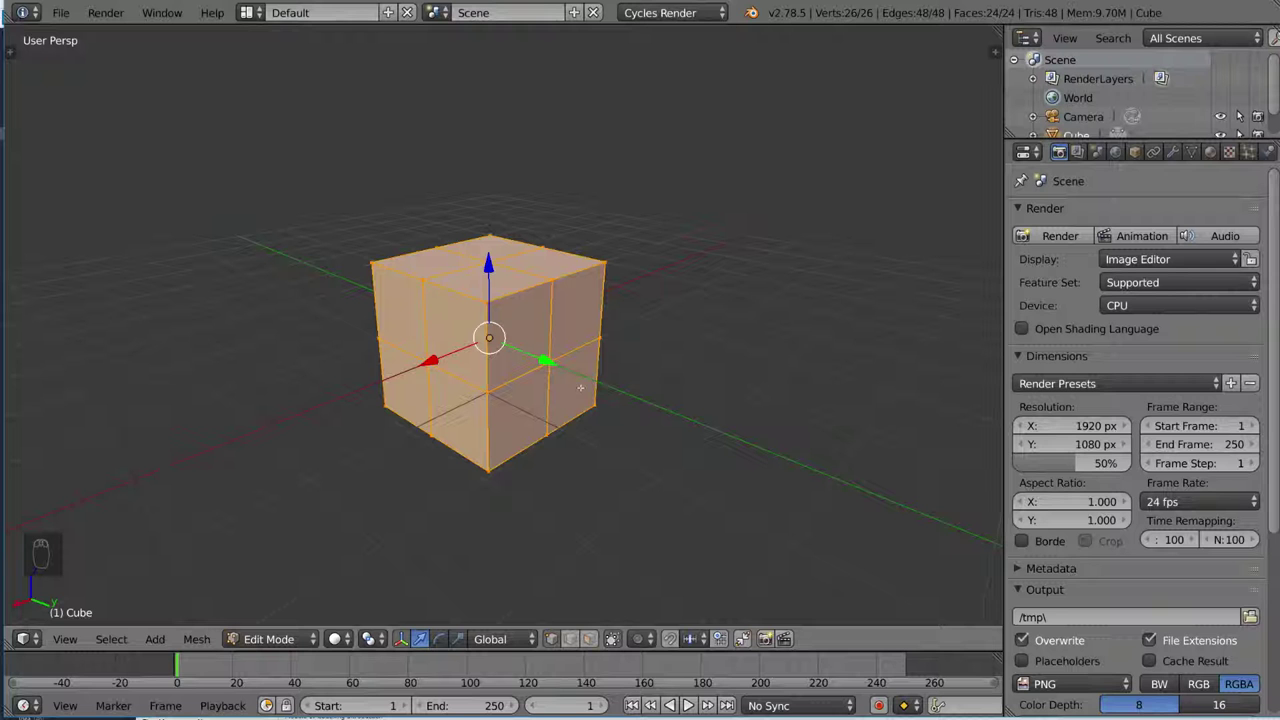
pyautogui.moveTo(577, 385); pyautogui.dragTo(677, 369, button='middle')
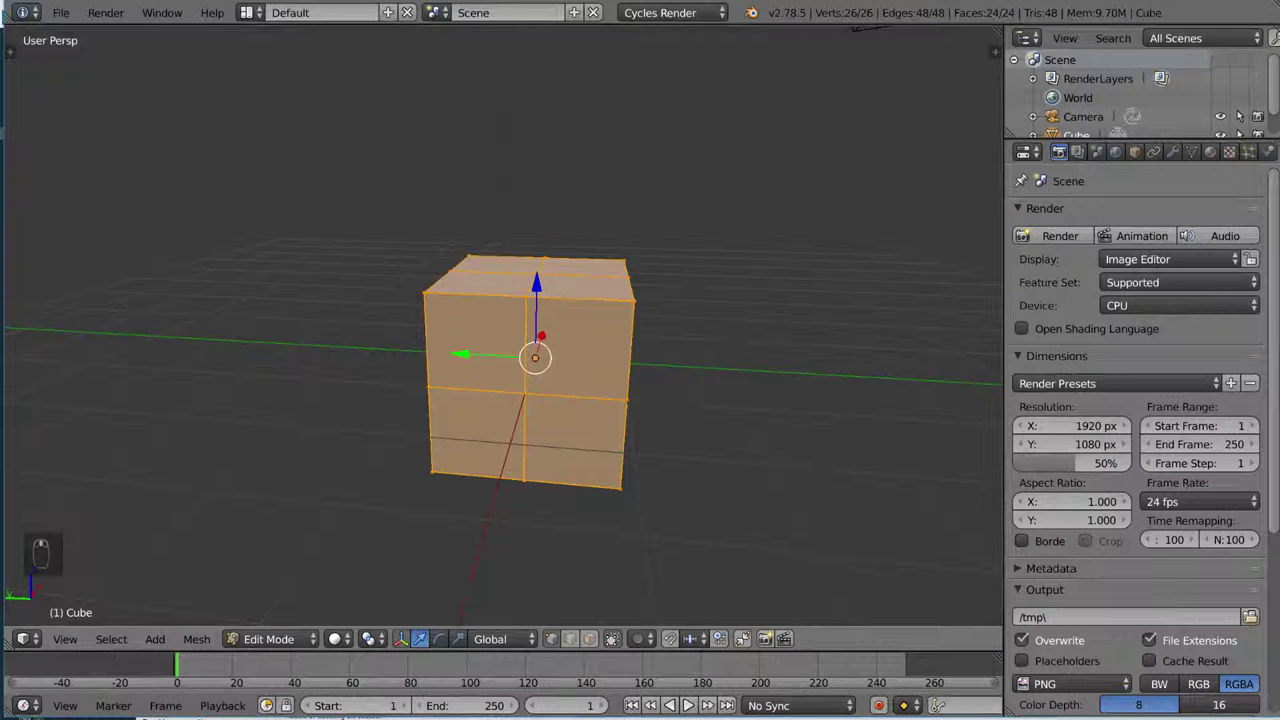
pyautogui.press('a')
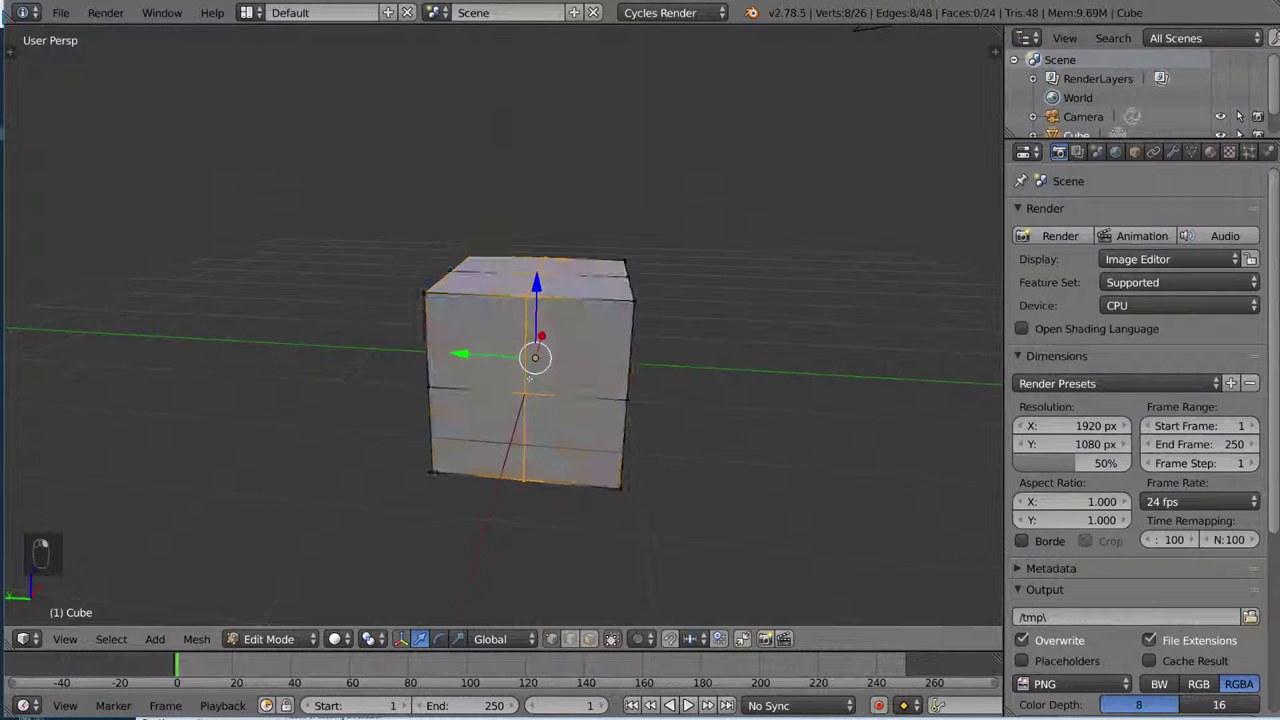
pyautogui.keyDown('alt'); pyautogui.rightClick(525, 380); pyautogui.keyUp('alt')
pyautogui.moveTo(525, 380); pyautogui.dragTo(556, 452, button='middle')
pyautogui.press('z')
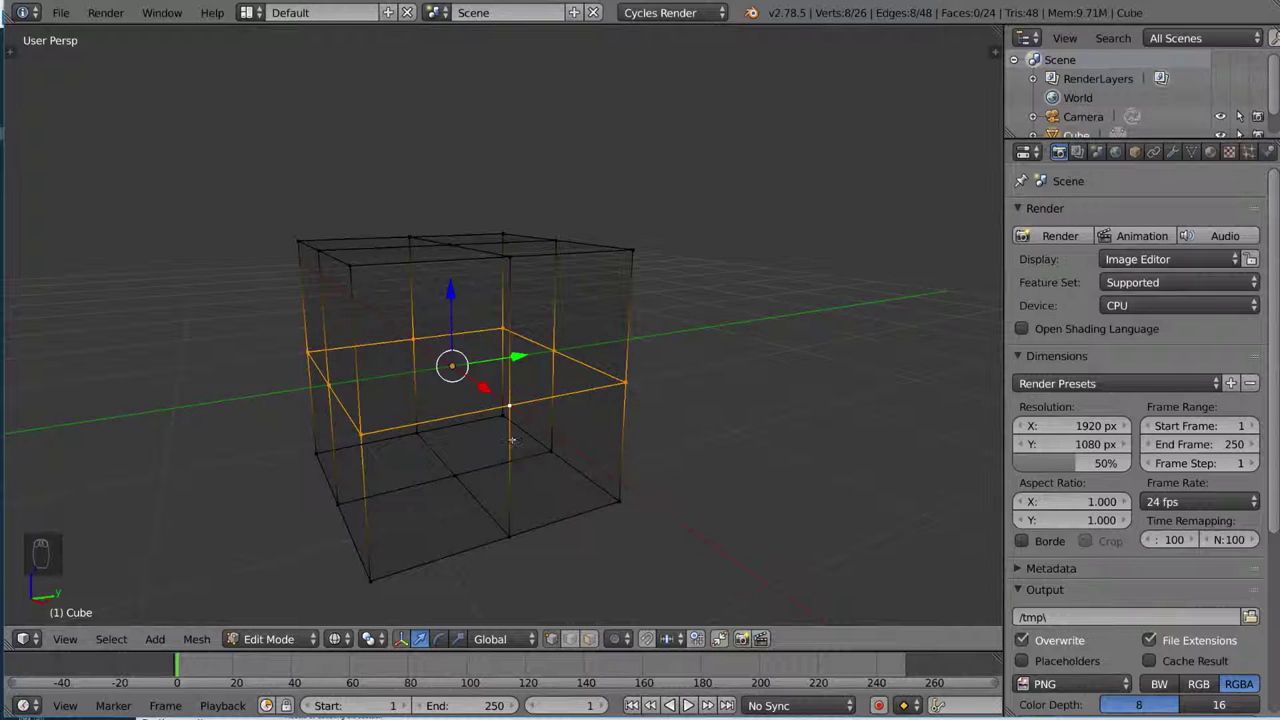
# Select vertical, horizontal and eight-vertex edge loops in turn to inspect the existing loops
pyautogui.keyDown('alt'); pyautogui.rightClick(510, 438); pyautogui.keyUp('alt')
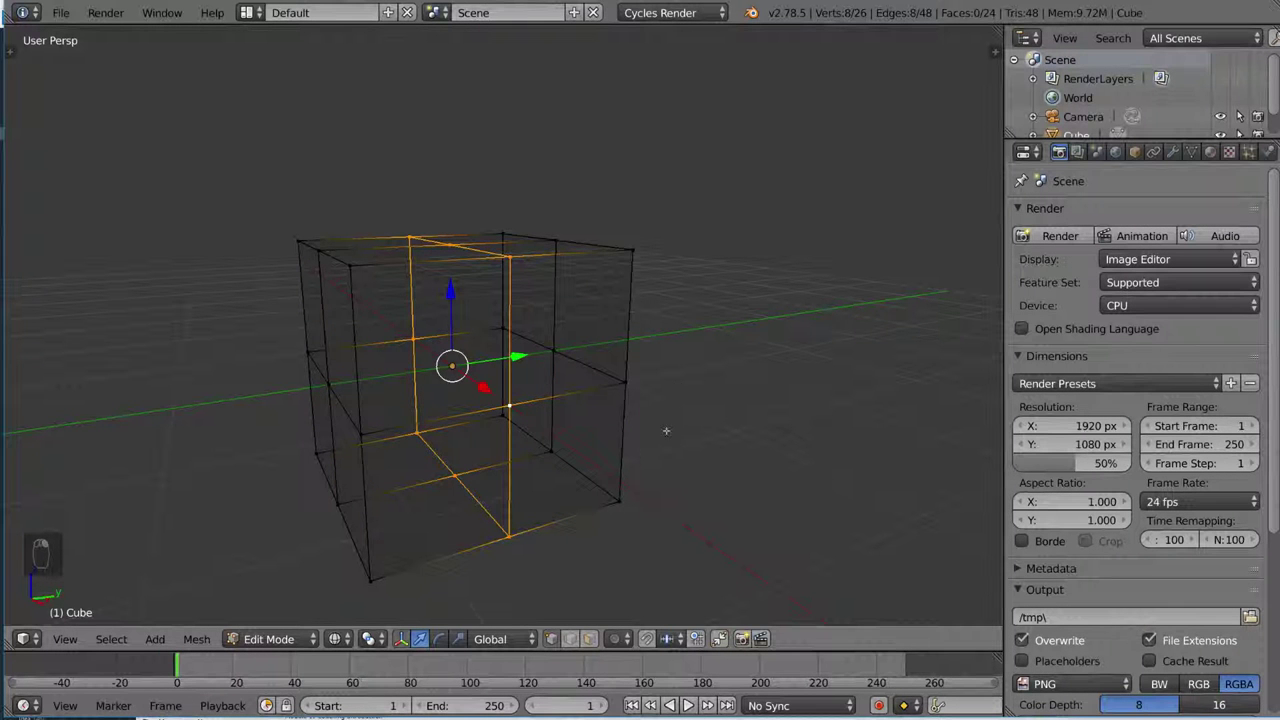
pyautogui.moveTo(408, 485); pyautogui.dragTo(427, 388, button='middle')
pyautogui.scroll(1, 634, 400)
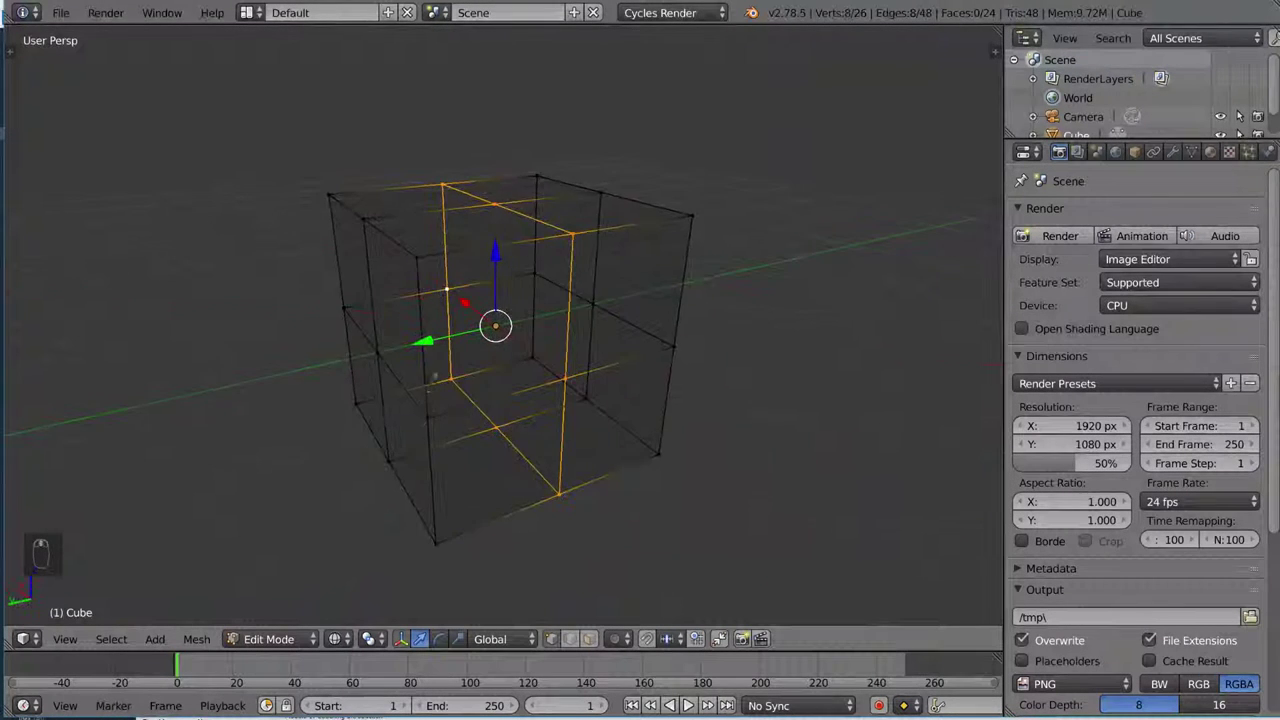
pyautogui.keyDown('alt'); pyautogui.rightClick(520, 372); pyautogui.keyUp('alt')
pyautogui.moveTo(569, 370); pyautogui.dragTo(471, 126, button='middle')
pyautogui.keyDown('alt'); pyautogui.rightClick(550, 378); pyautogui.keyUp('alt')
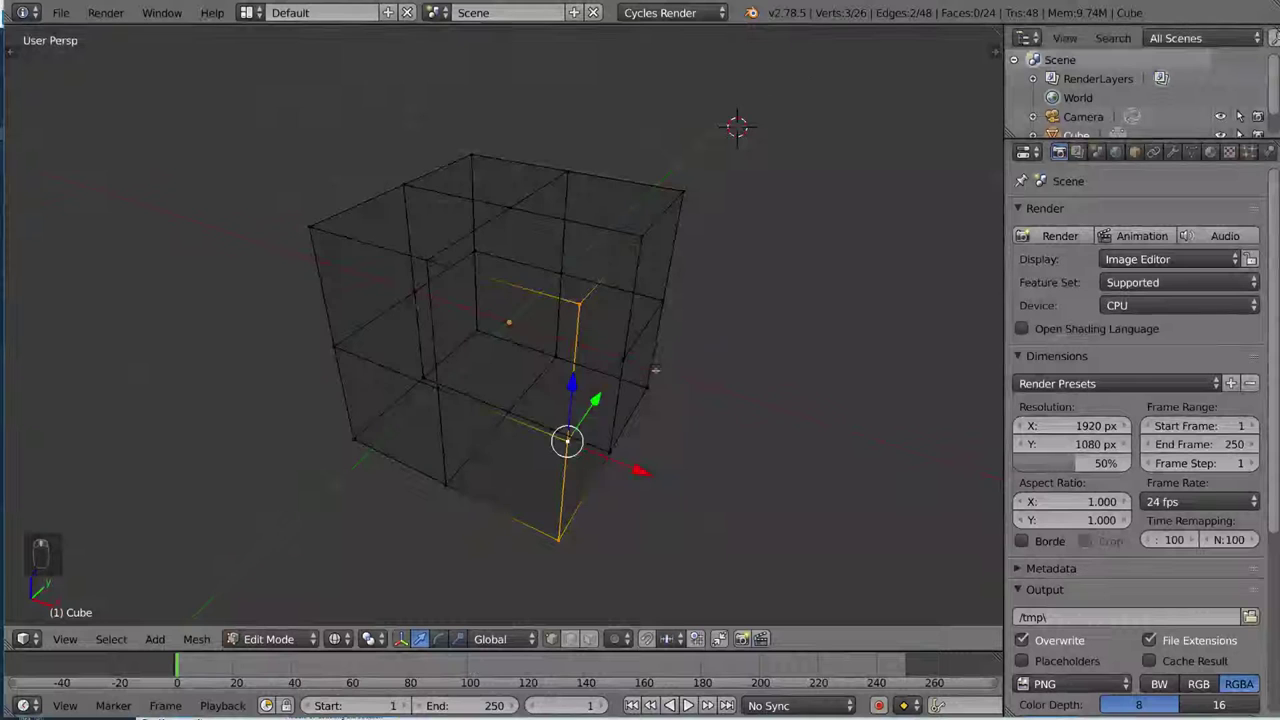
pyautogui.moveTo(600, 390); pyautogui.dragTo(642, 379, button='middle')
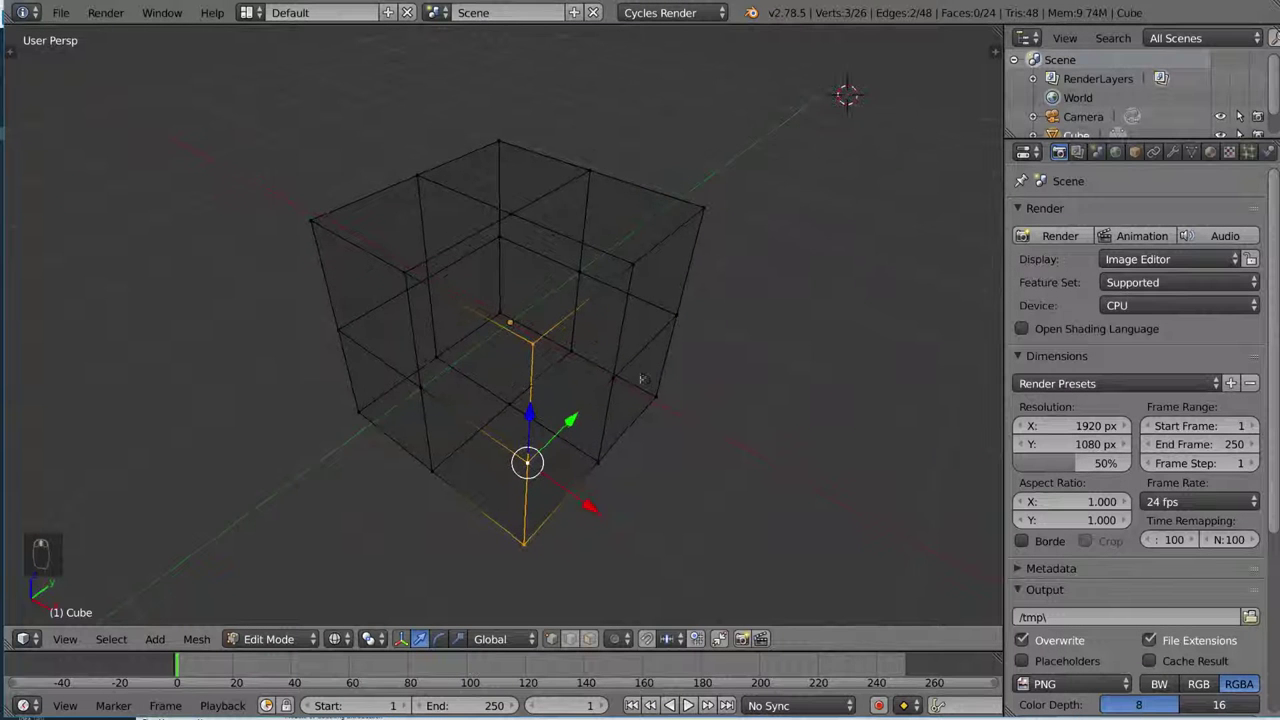
pyautogui.moveTo(600, 323); pyautogui.dragTo(671, 363, button='middle')
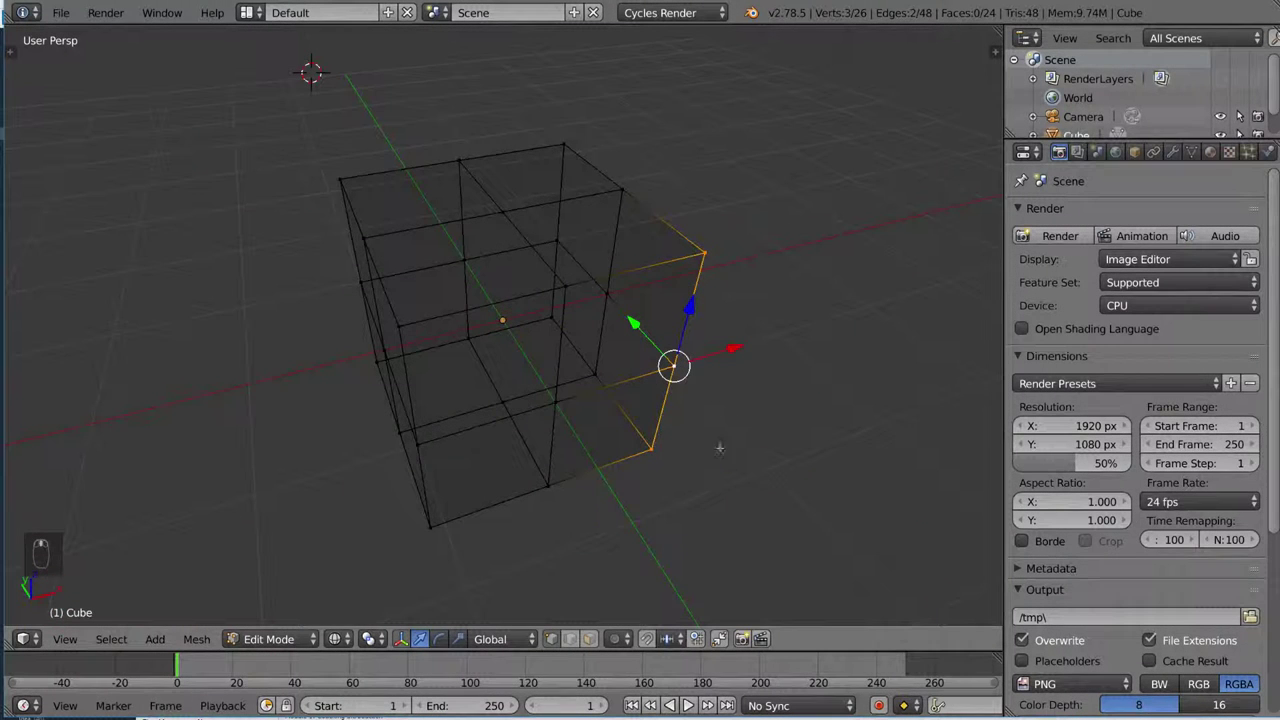
pyautogui.moveTo(744, 346); pyautogui.dragTo(686, 335, button='middle')
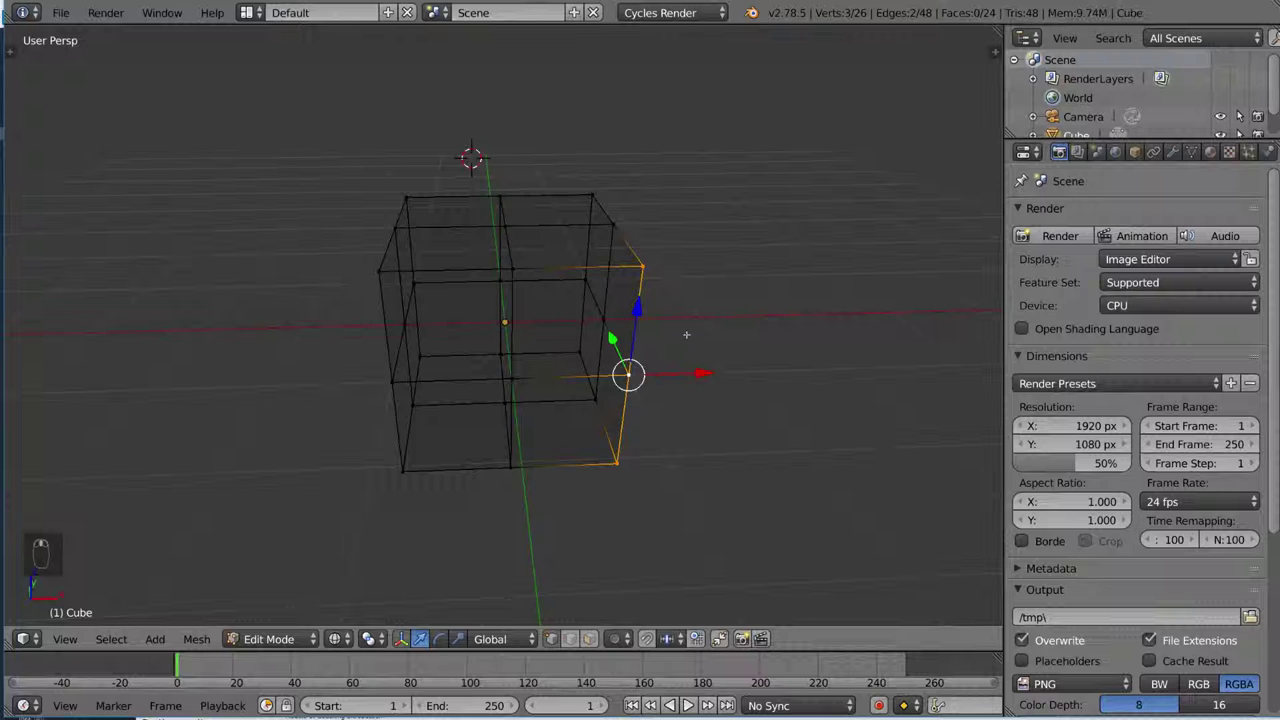
pyautogui.keyDown('alt'); pyautogui.rightClick(587, 230); pyautogui.keyUp('alt')
pyautogui.moveTo(737, 271); pyautogui.dragTo(639, 286, button='middle')
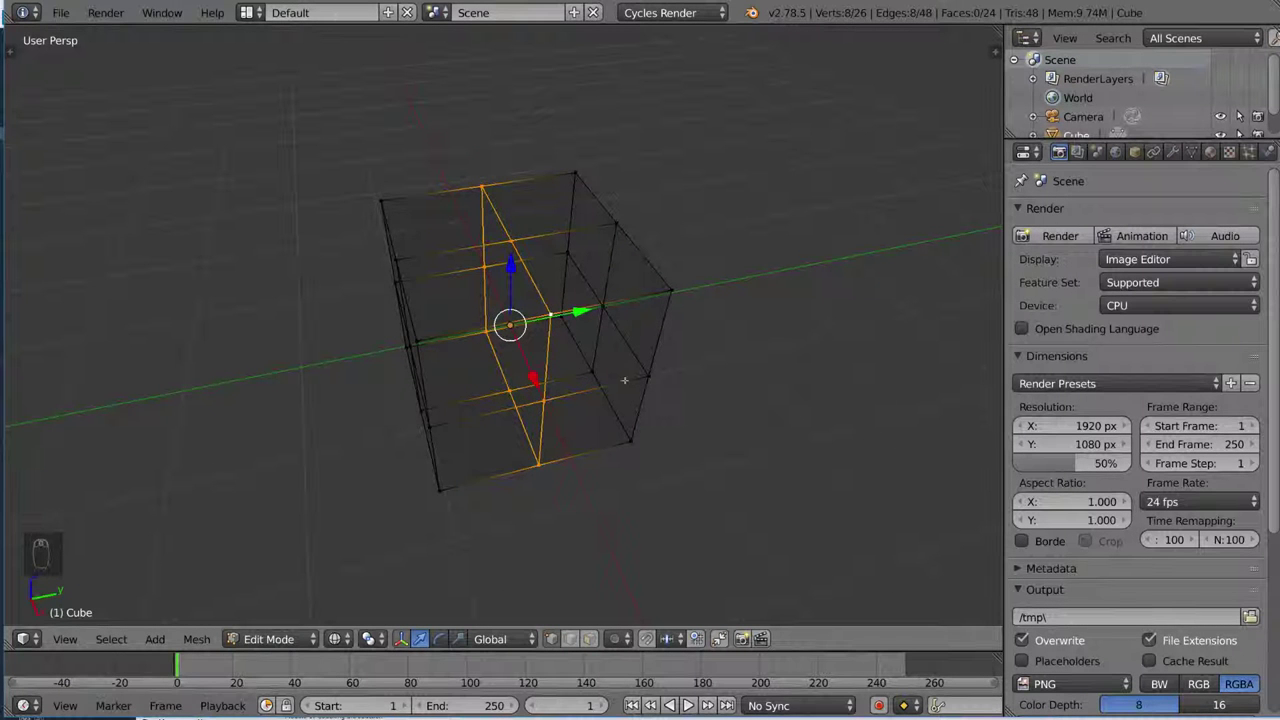
# Edge-slide the selected vertical loop toward one side of the cube, adjusting its position twice
pyautogui.moveTo(624, 380)
pyautogui.mouseDown(button='middle')
pyautogui.moveTo(634, 360)
pyautogui.moveTo(616, 360)
pyautogui.mouseUp(button='middle')
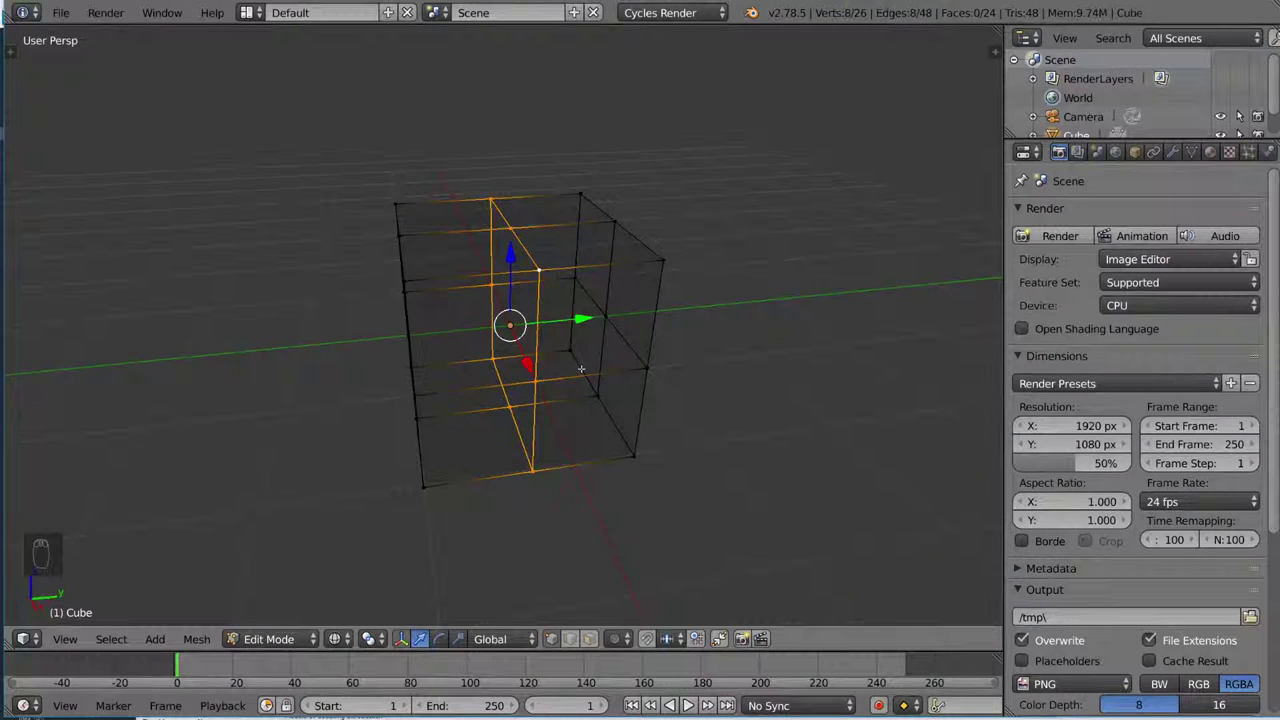
pyautogui.moveTo(580, 369)
pyautogui.mouseDown(button='middle')
pyautogui.moveTo(606, 379)
pyautogui.moveTo(570, 393)
pyautogui.moveTo(578, 383)
pyautogui.mouseUp(button='middle')
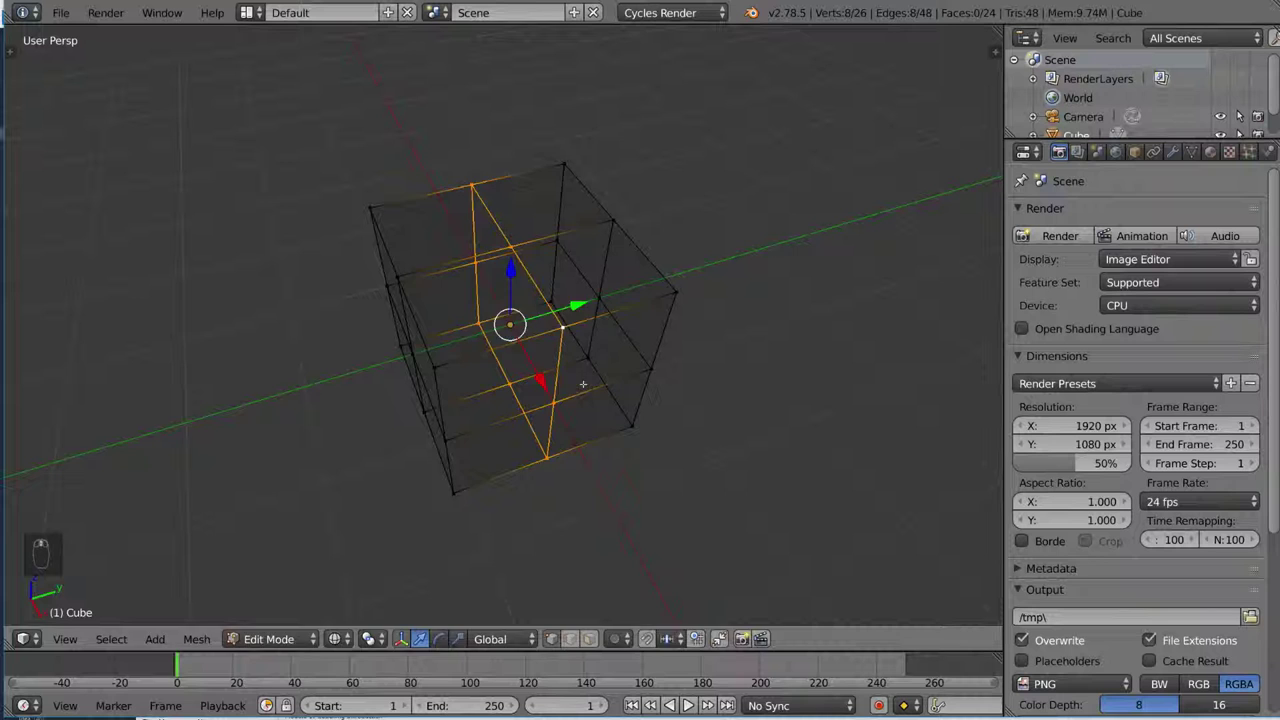
pyautogui.press('g')
pyautogui.press('g')
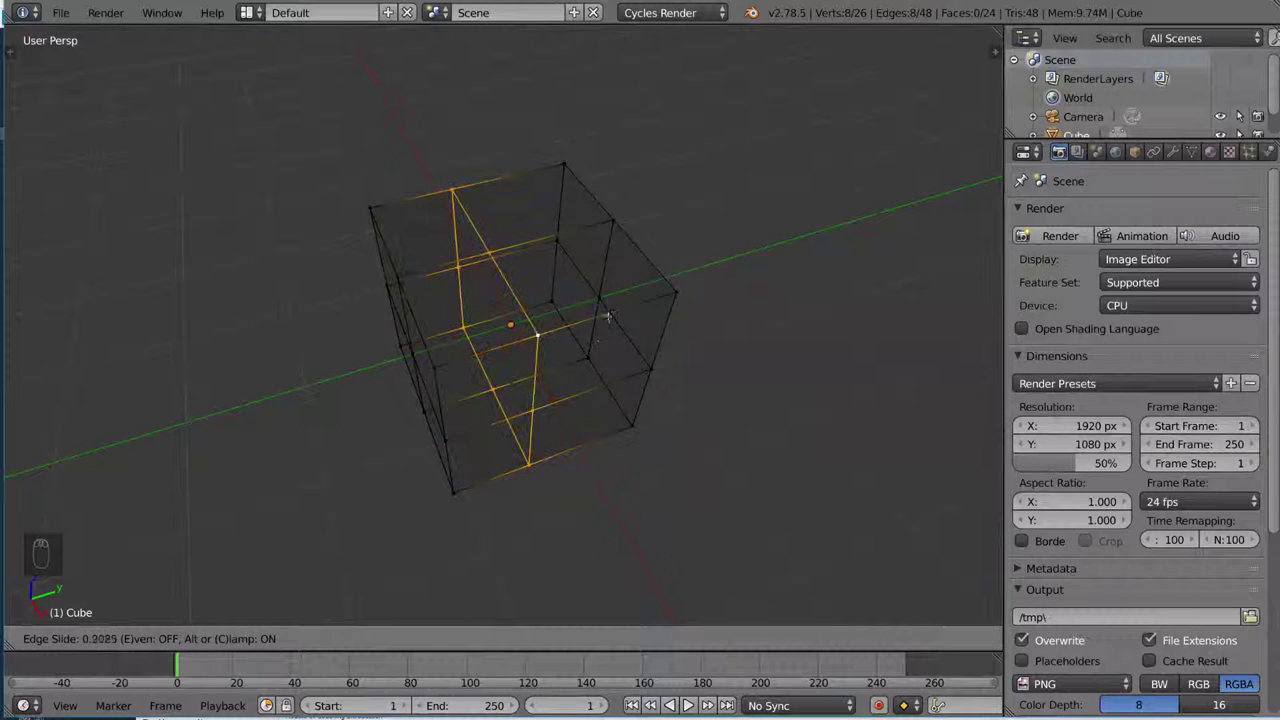
pyautogui.click(590, 330)
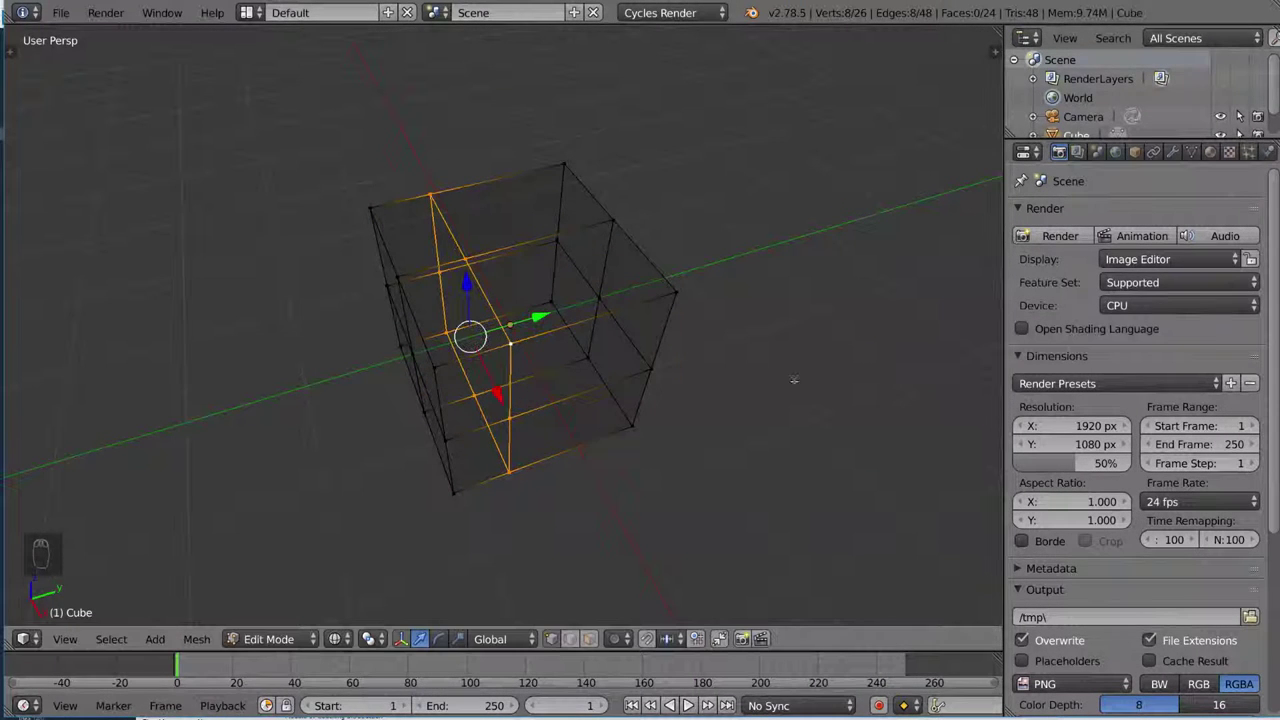
pyautogui.moveTo(645, 293); pyautogui.dragTo(679, 281, button='middle')
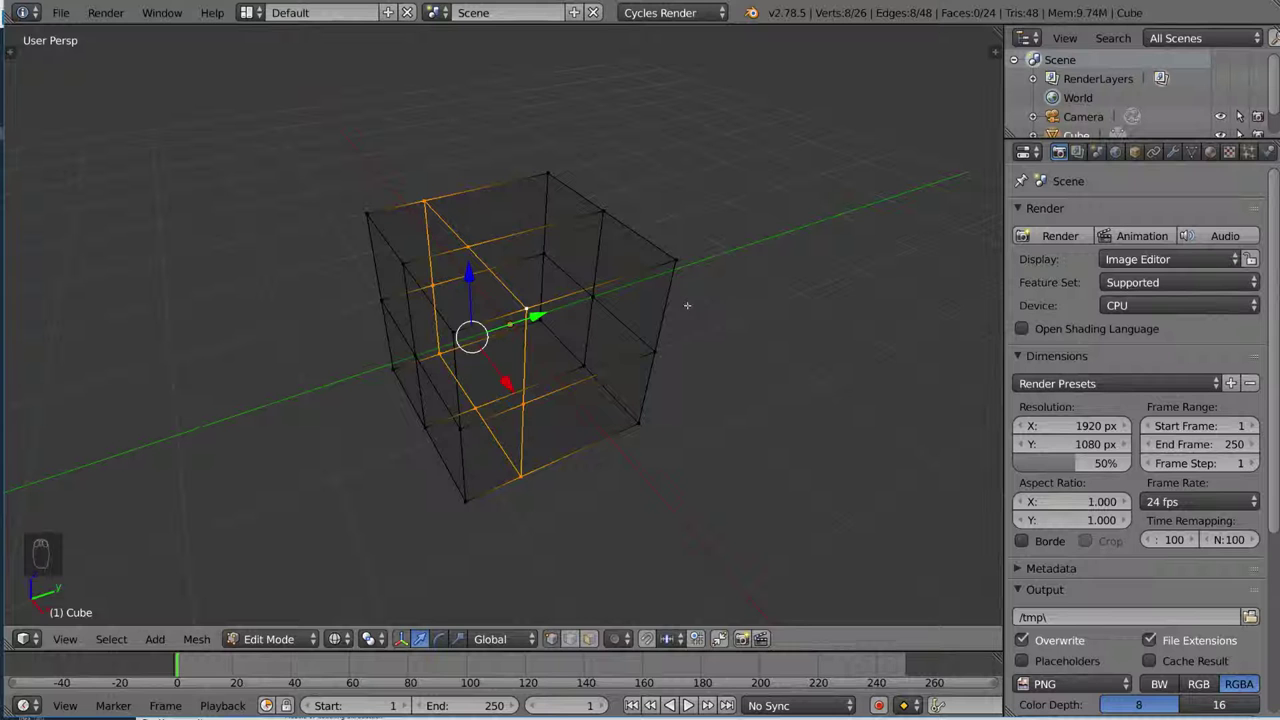
pyautogui.press('g')
pyautogui.press('g')
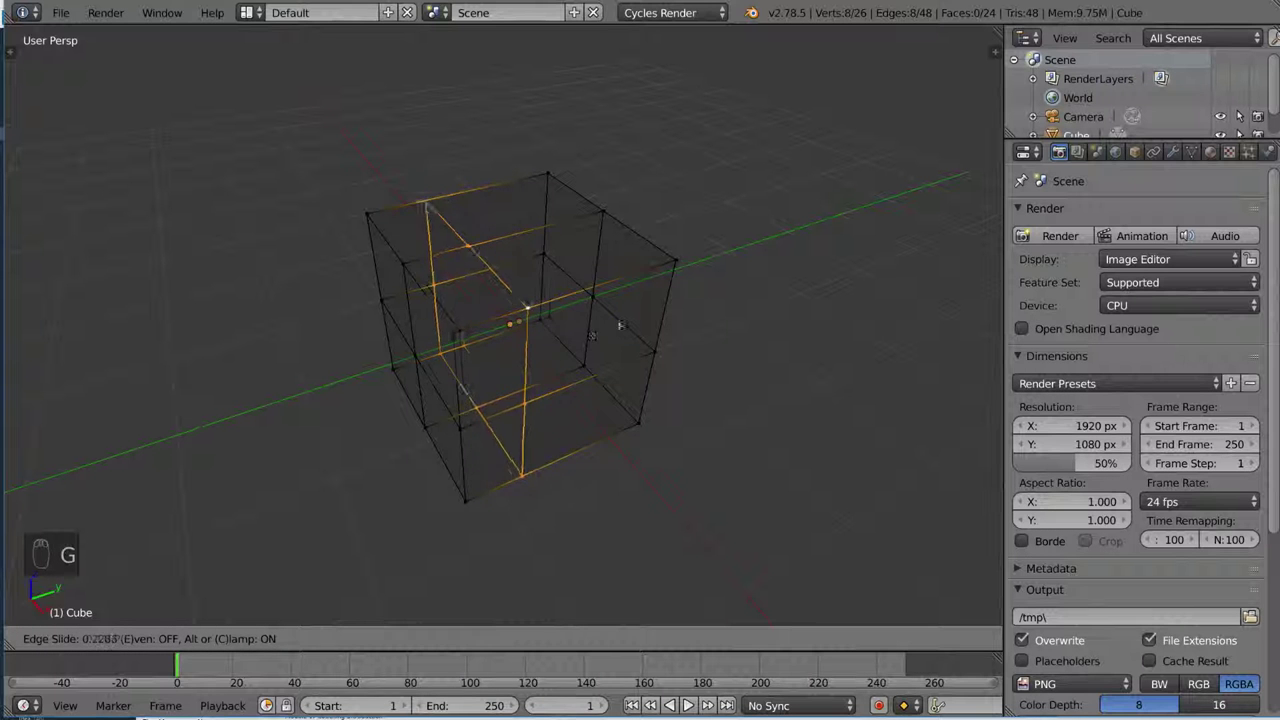
pyautogui.click(604, 320)
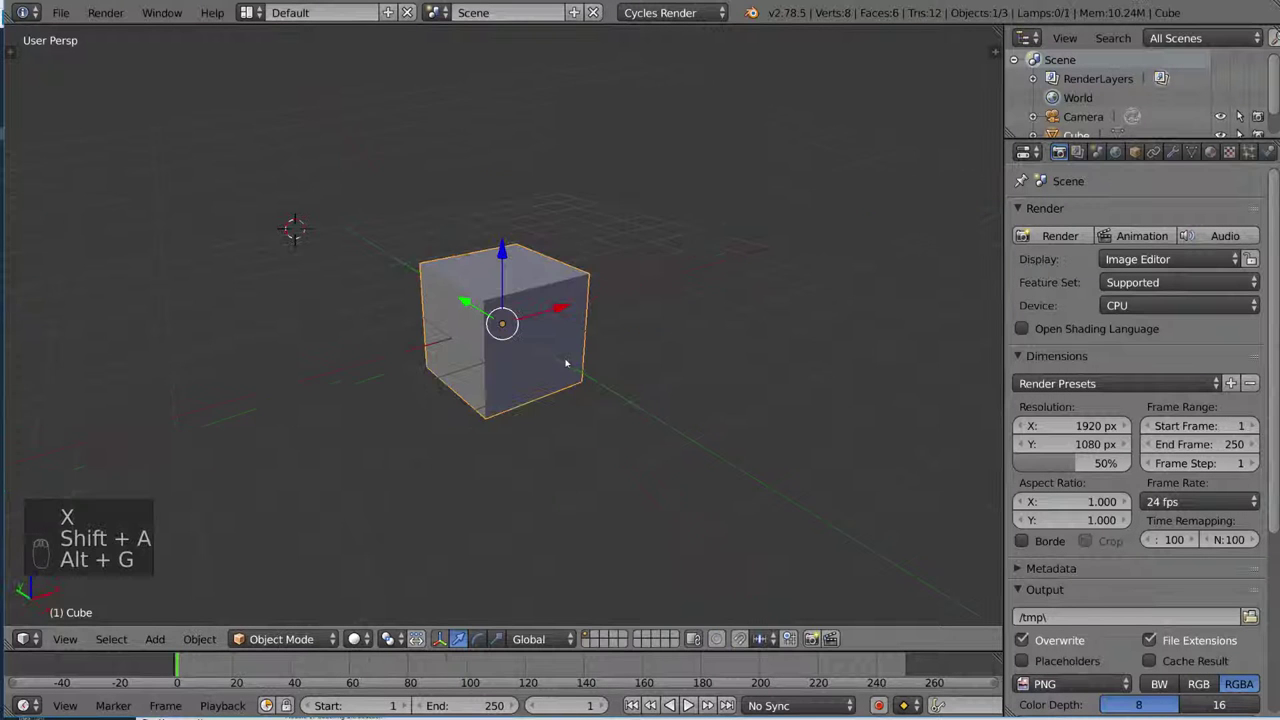
# Enter Edit Mode on the new plain cube, show it as wireframe, and deselect all edges
pyautogui.scroll(3, 590, 358)
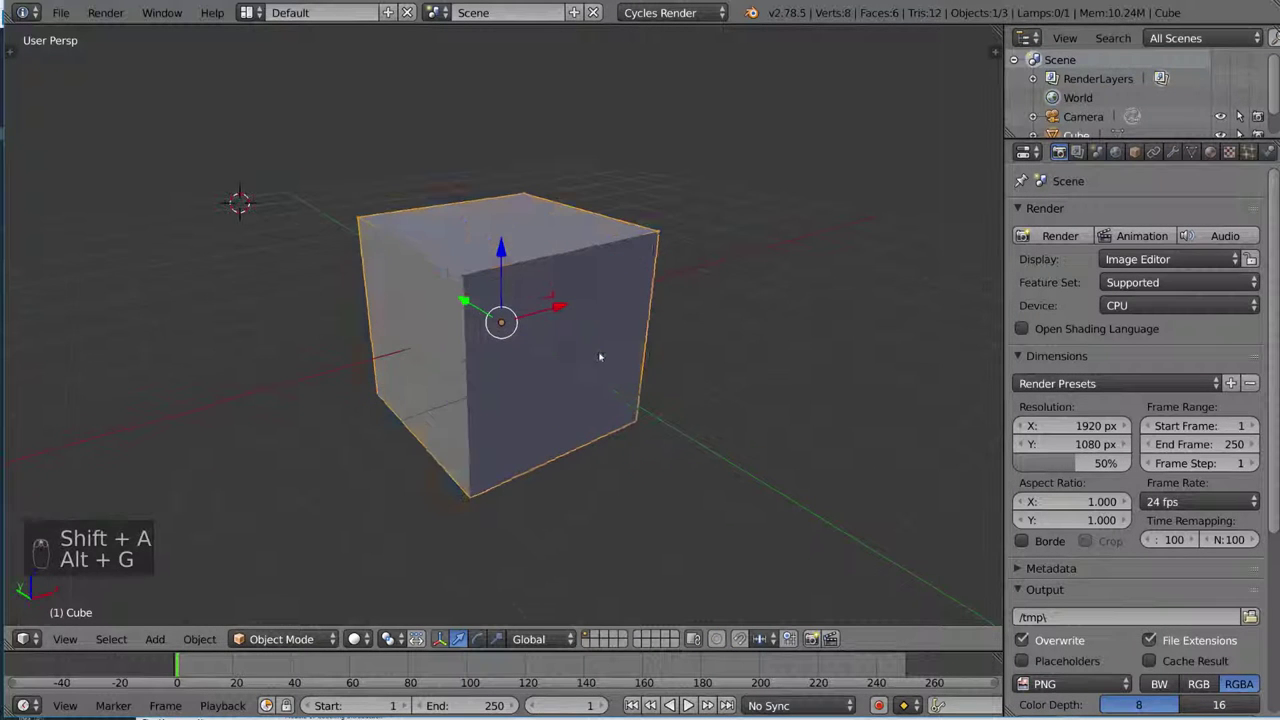
pyautogui.press('Tab')
pyautogui.moveTo(680, 351); pyautogui.dragTo(776, 366, button='middle')
pyautogui.rightClick(646, 302)
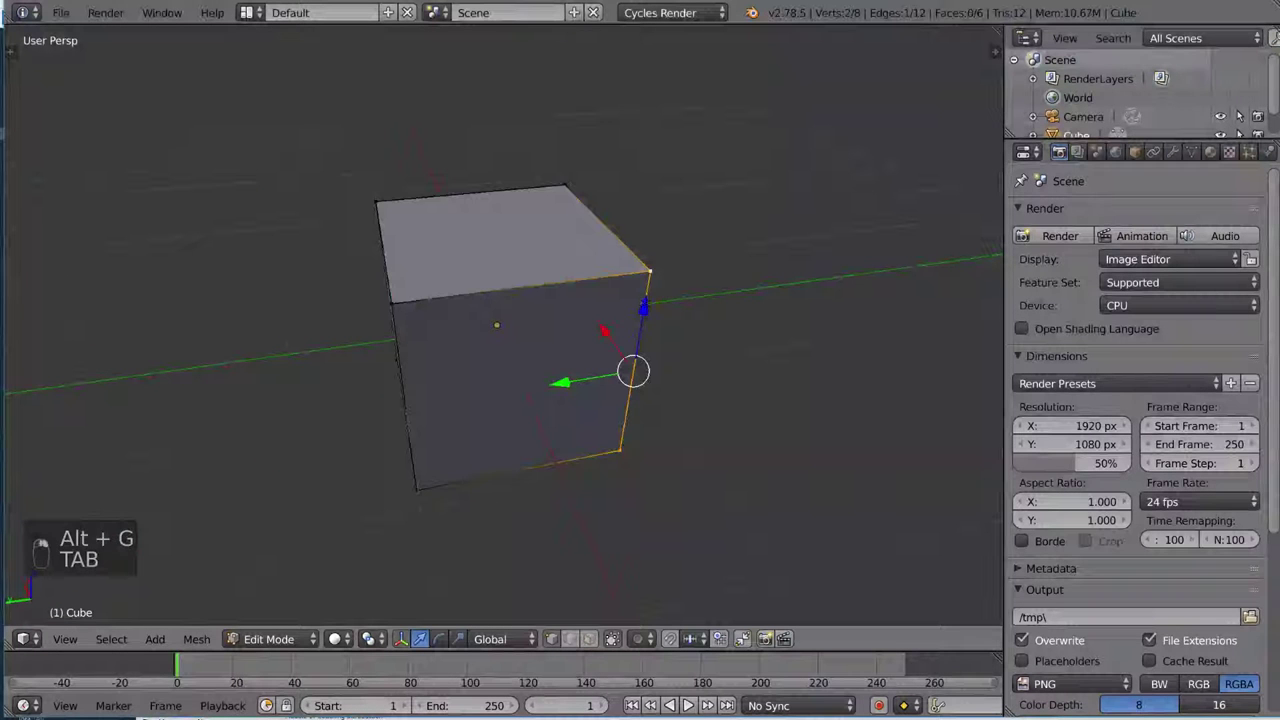
pyautogui.moveTo(646, 302); pyautogui.dragTo(579, 301, button='middle')
pyautogui.scroll(-3, 630, 338)
pyautogui.press('z')
pyautogui.press('a')
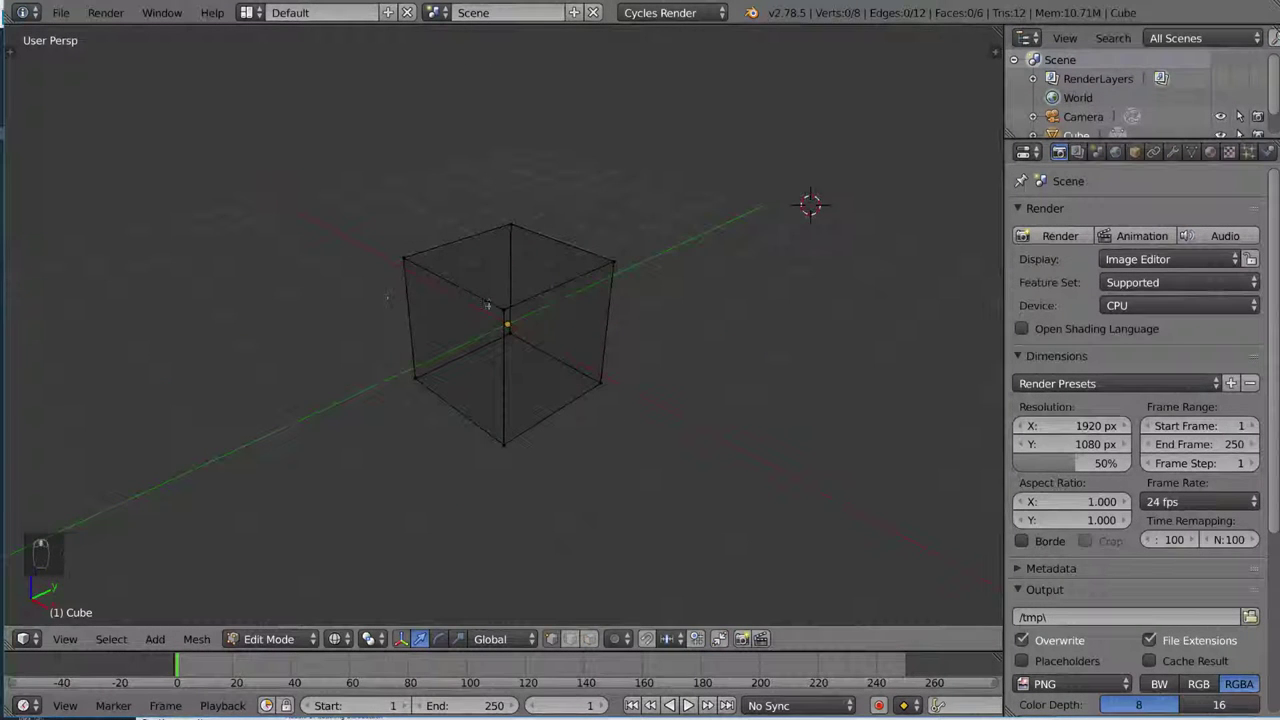
pyautogui.scroll(4, 554, 301)
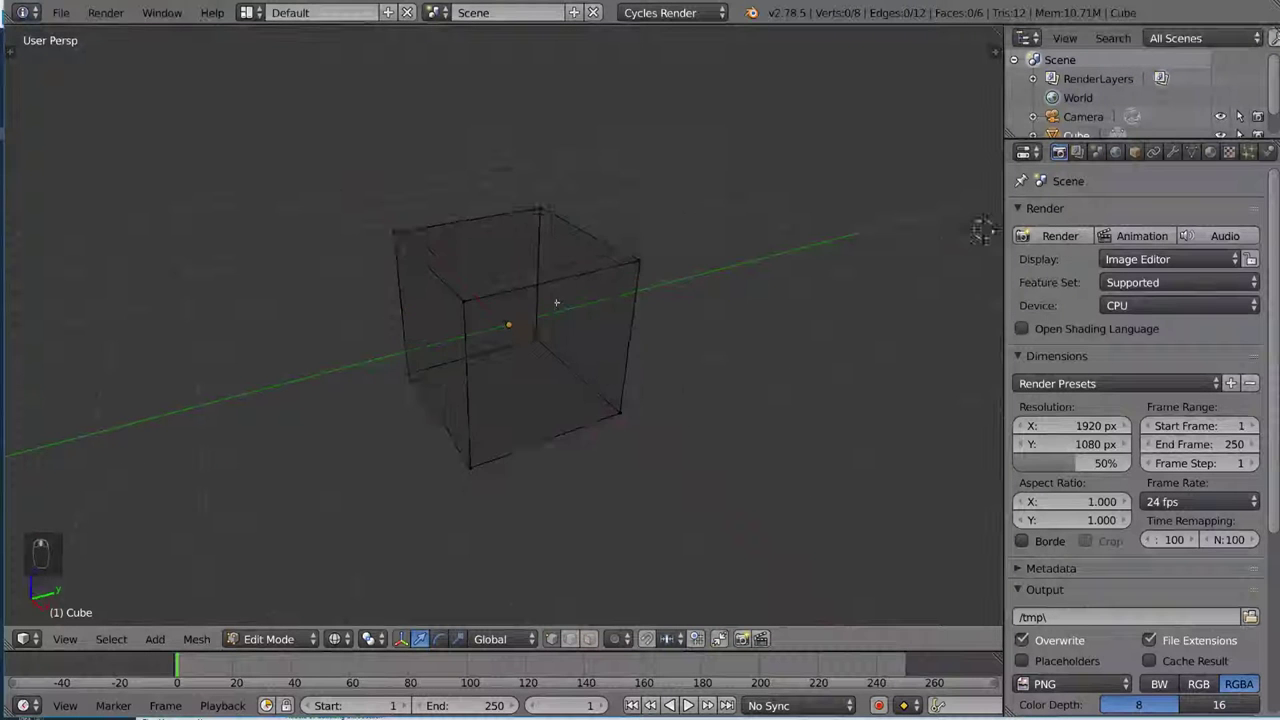
pyautogui.scroll(-3, 554, 301)
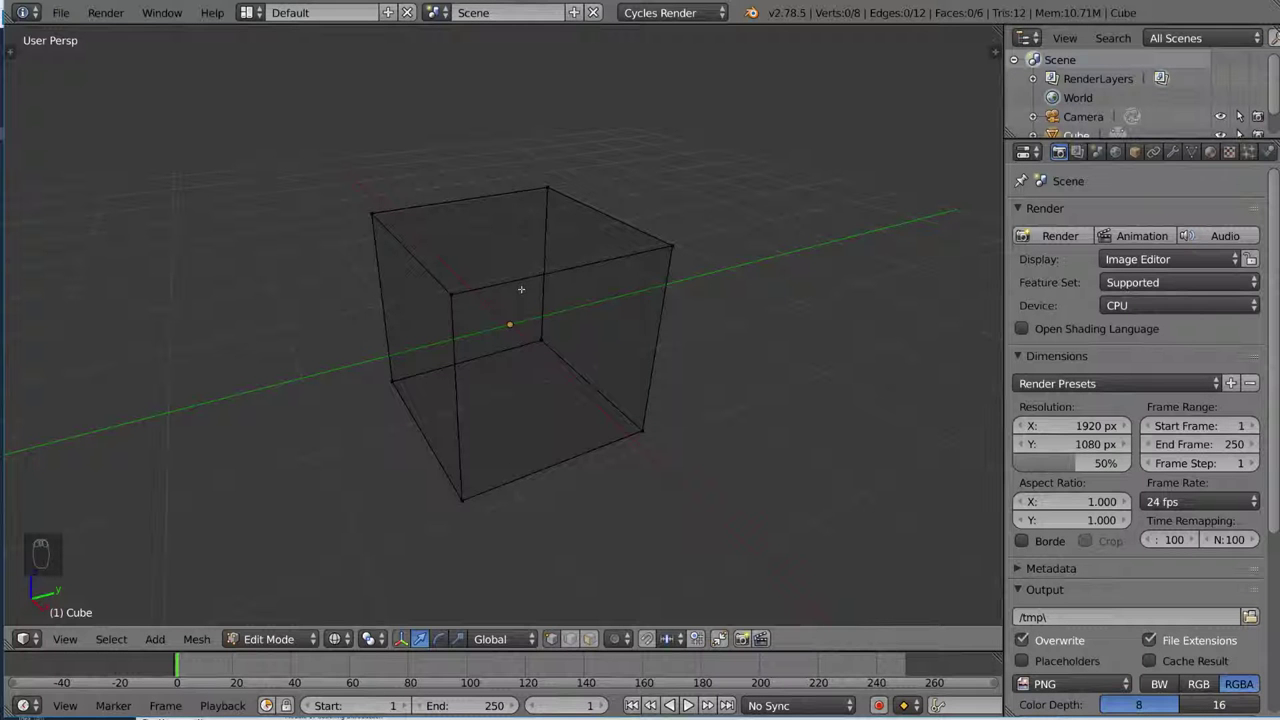
# Loop-cut a vertical edge loop around the cube and slide it slightly off-centre
pyautogui.hotkey('ctrl', 'r')
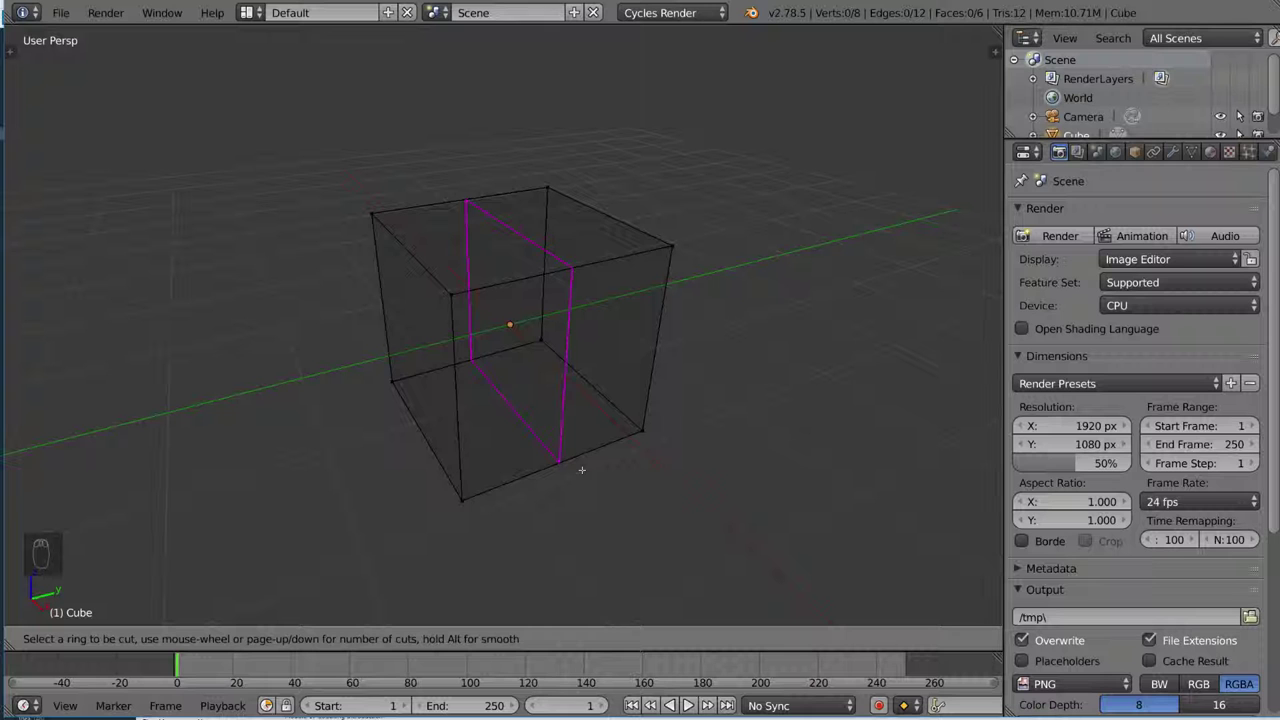
pyautogui.click(581, 469)
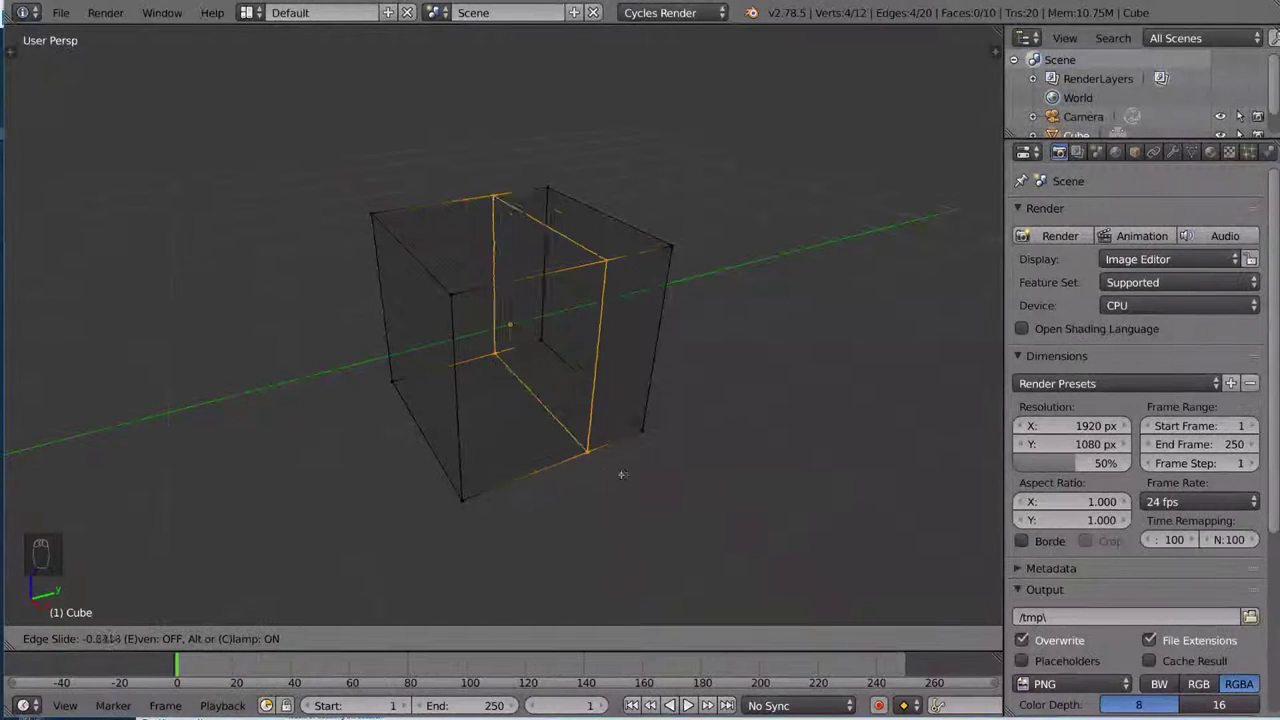
pyautogui.click(538, 479)
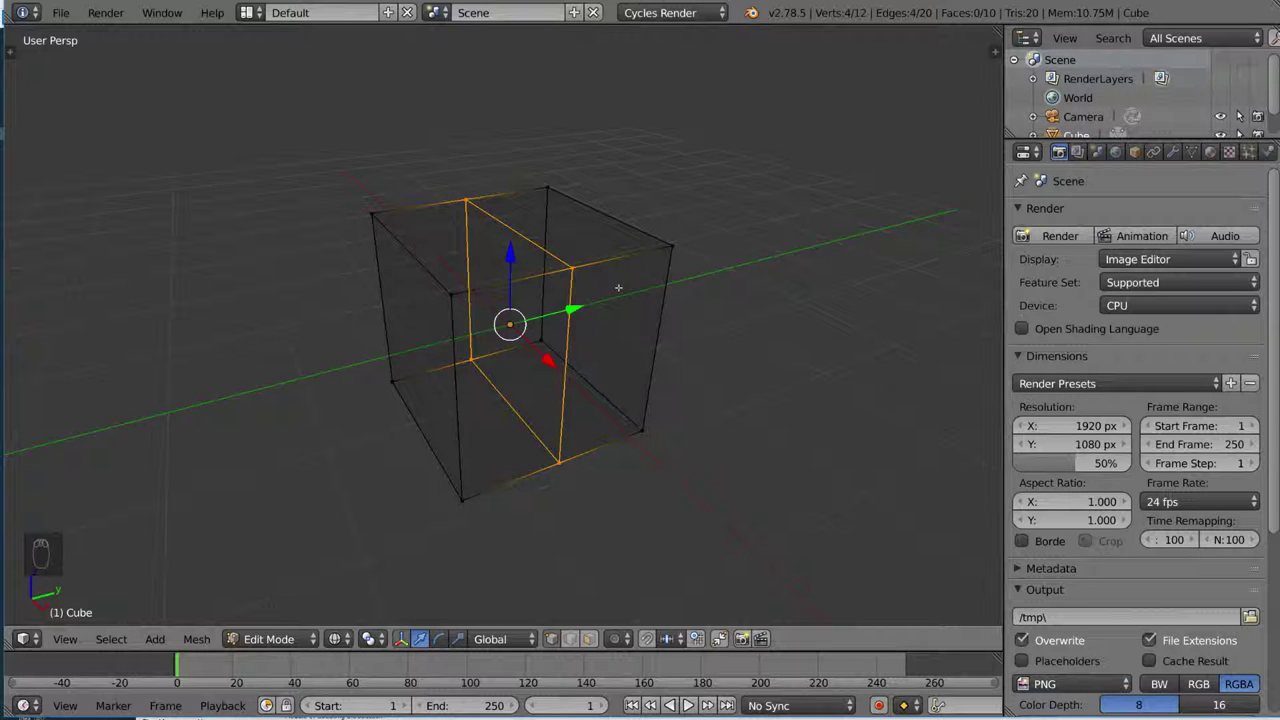
# Cut four horizontal loops, sliding them near the cube's top and bottom
pyautogui.hotkey('ctrl', 'r')
pyautogui.click(665, 337)
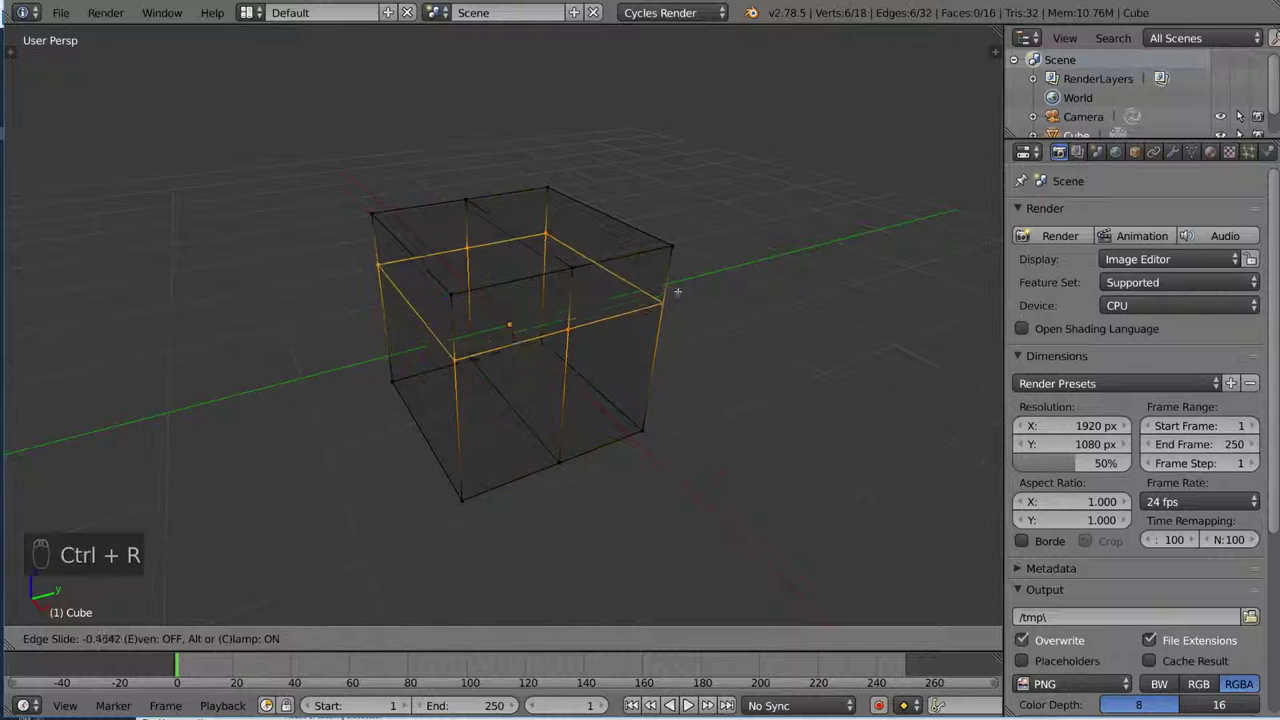
pyautogui.click(686, 263)
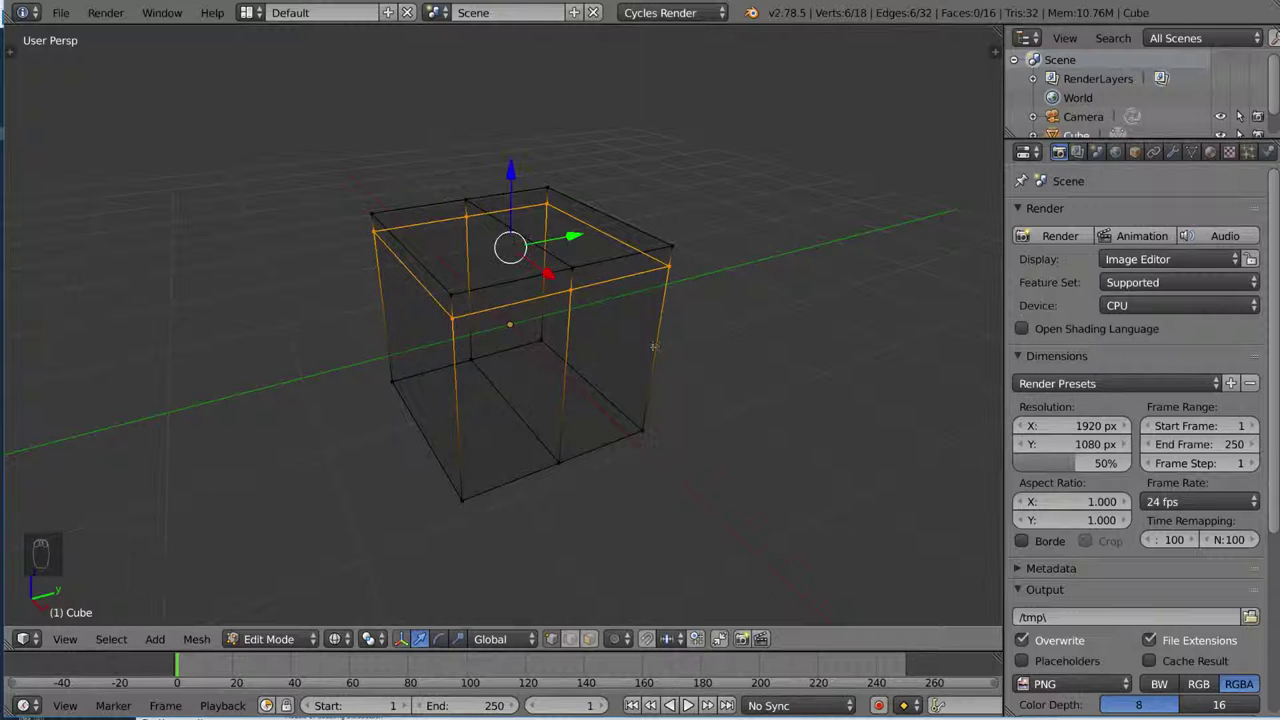
pyautogui.hotkey('ctrl', 'r')
pyautogui.click(668, 349)
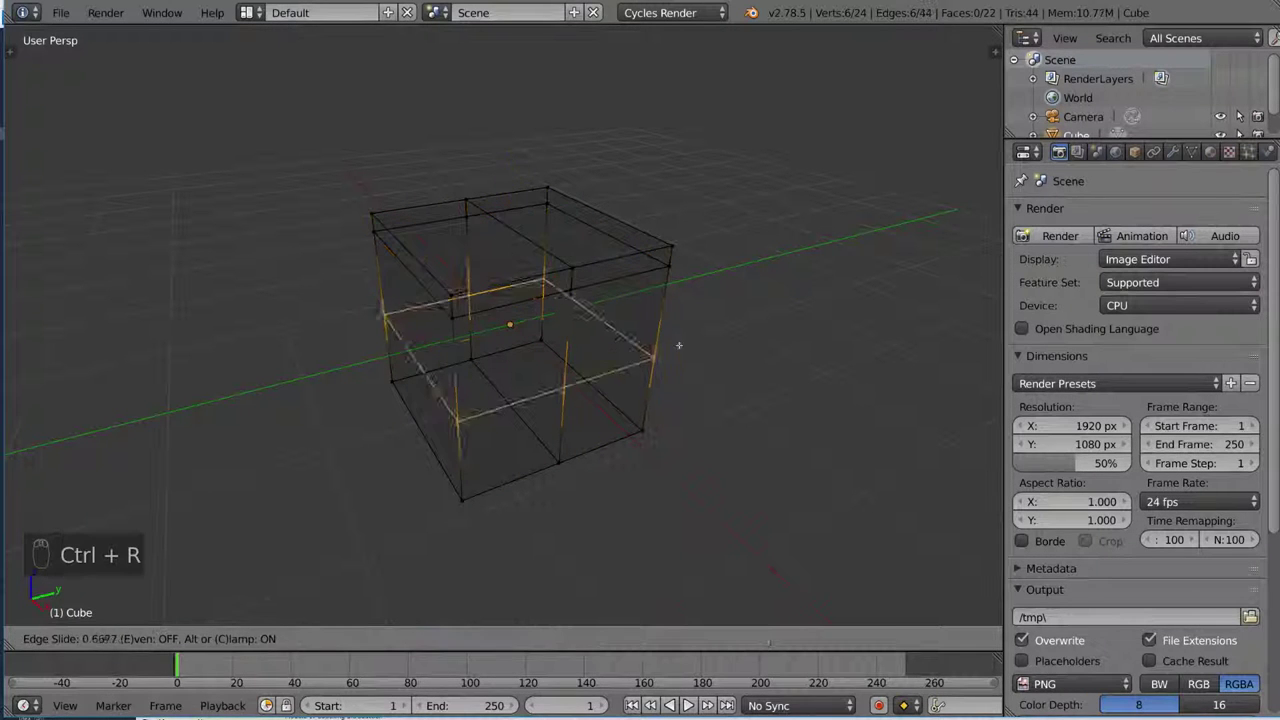
pyautogui.click(699, 356)
pyautogui.hotkey('ctrl', 'r')
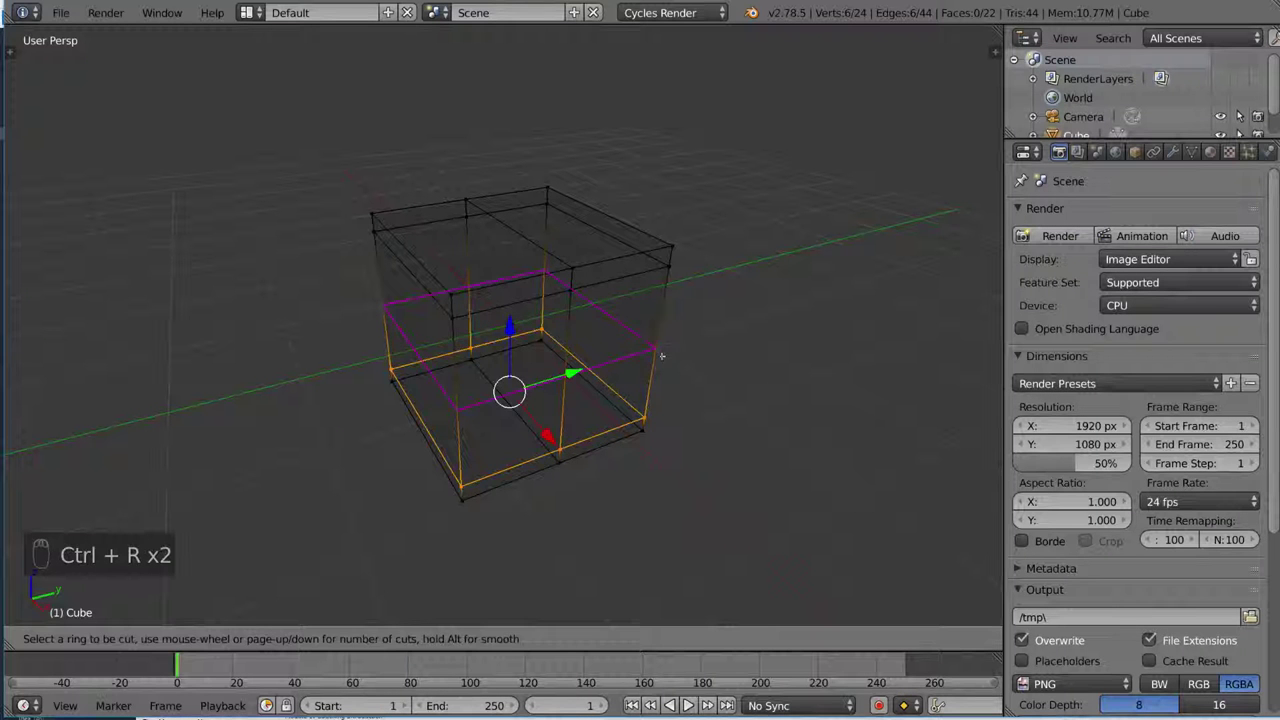
pyautogui.click(664, 357)
pyautogui.click(672, 420)
pyautogui.hotkey('ctrl', 'r')
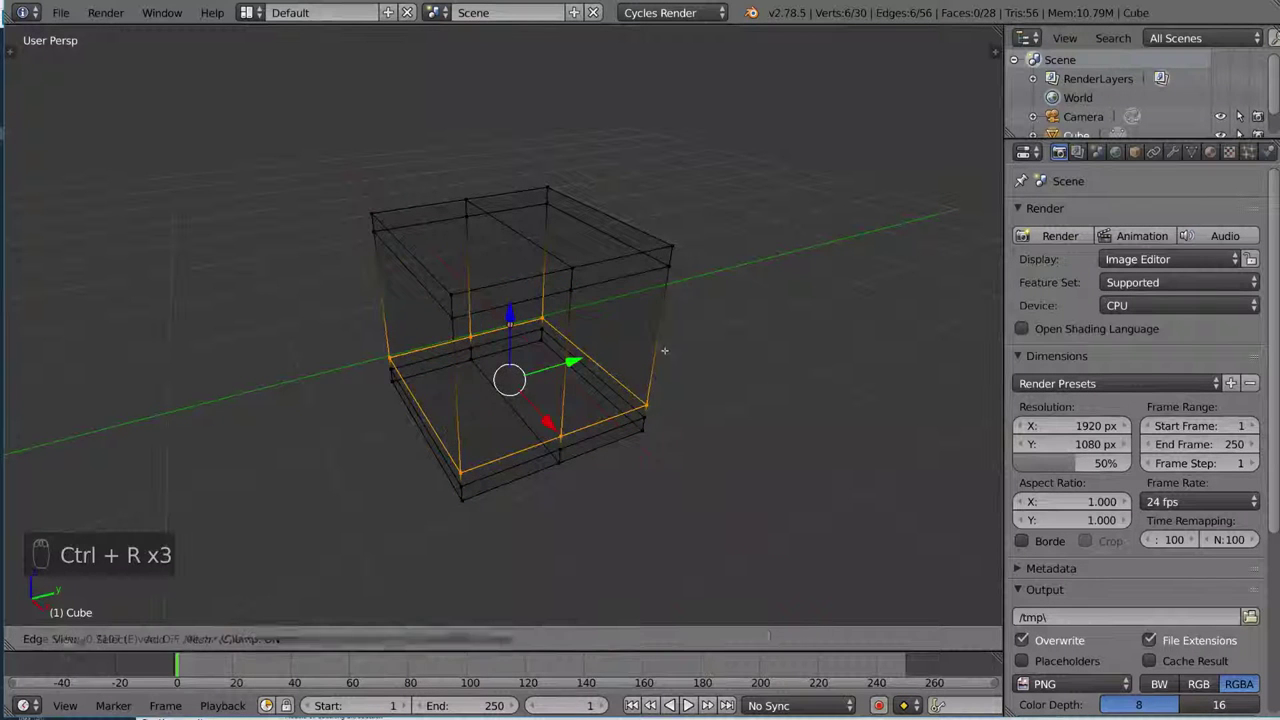
pyautogui.click(663, 349)
pyautogui.click(683, 293)
# Cut two vertical loops, placing one near the right side and one near the left side
pyautogui.hotkey('ctrl', 'r')
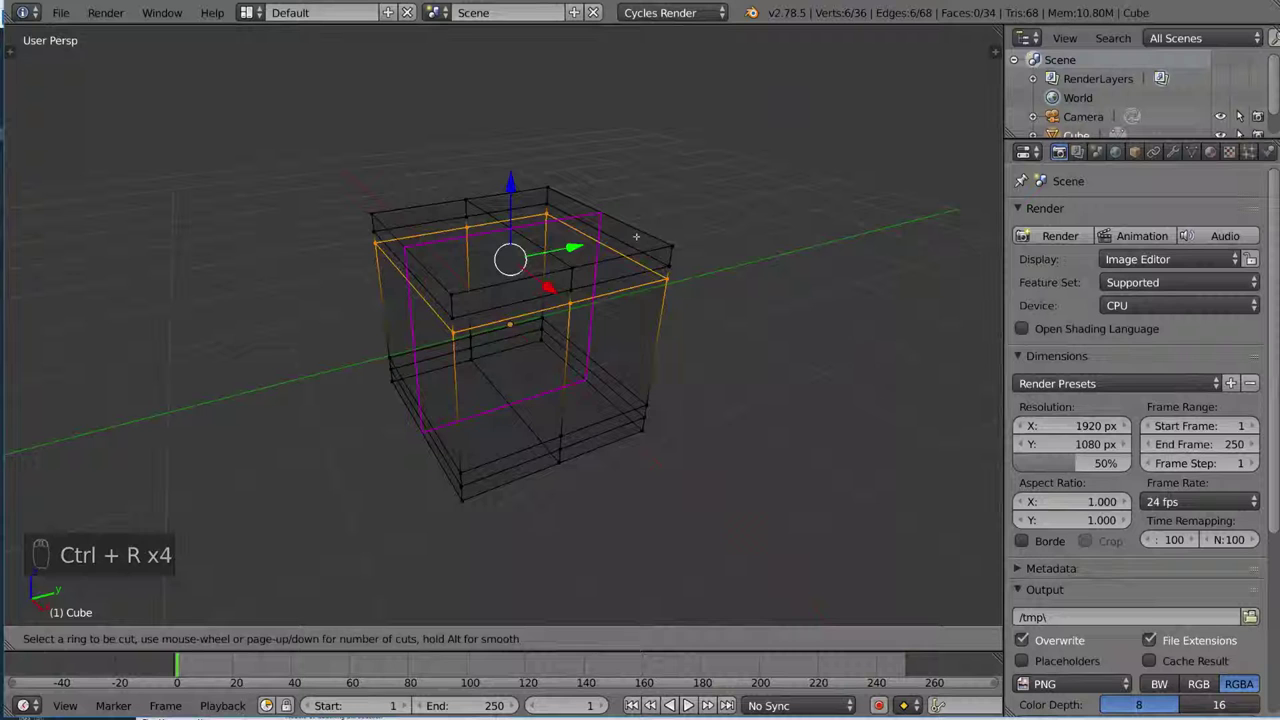
pyautogui.click(648, 258)
pyautogui.click(657, 260)
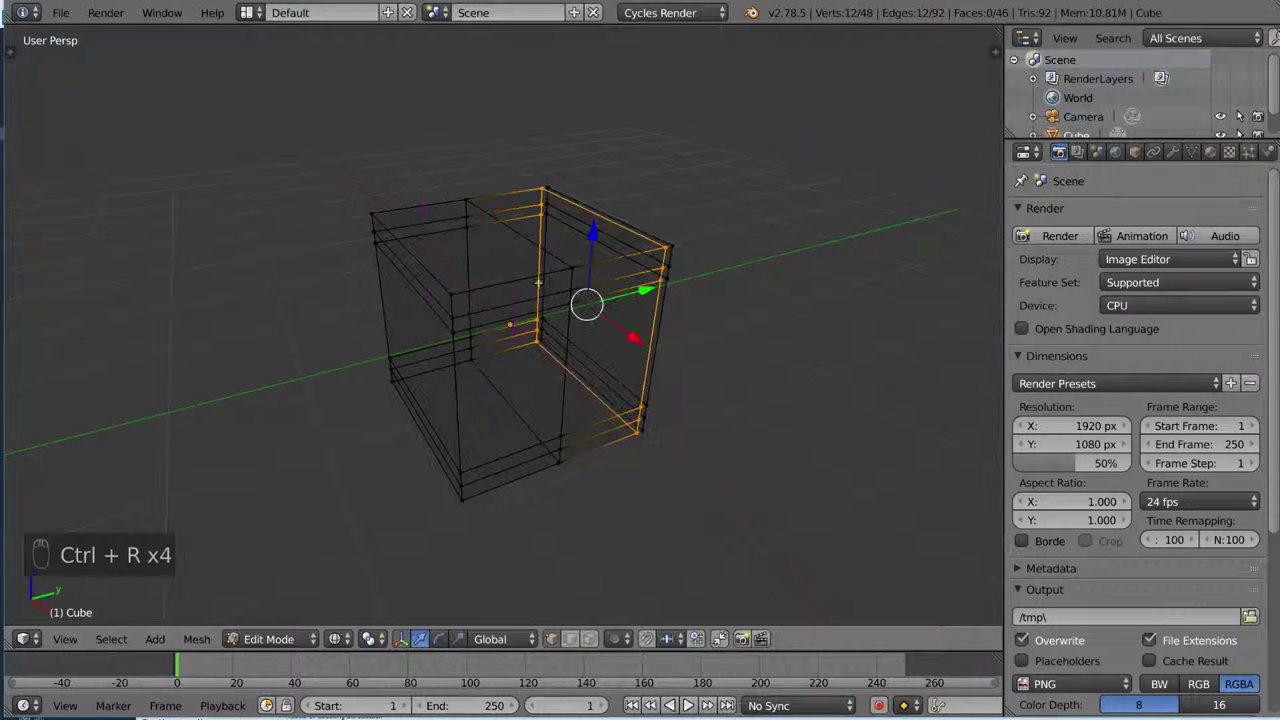
pyautogui.hotkey('ctrl', 'r')
pyautogui.click(600, 385)
pyautogui.click(608, 383)
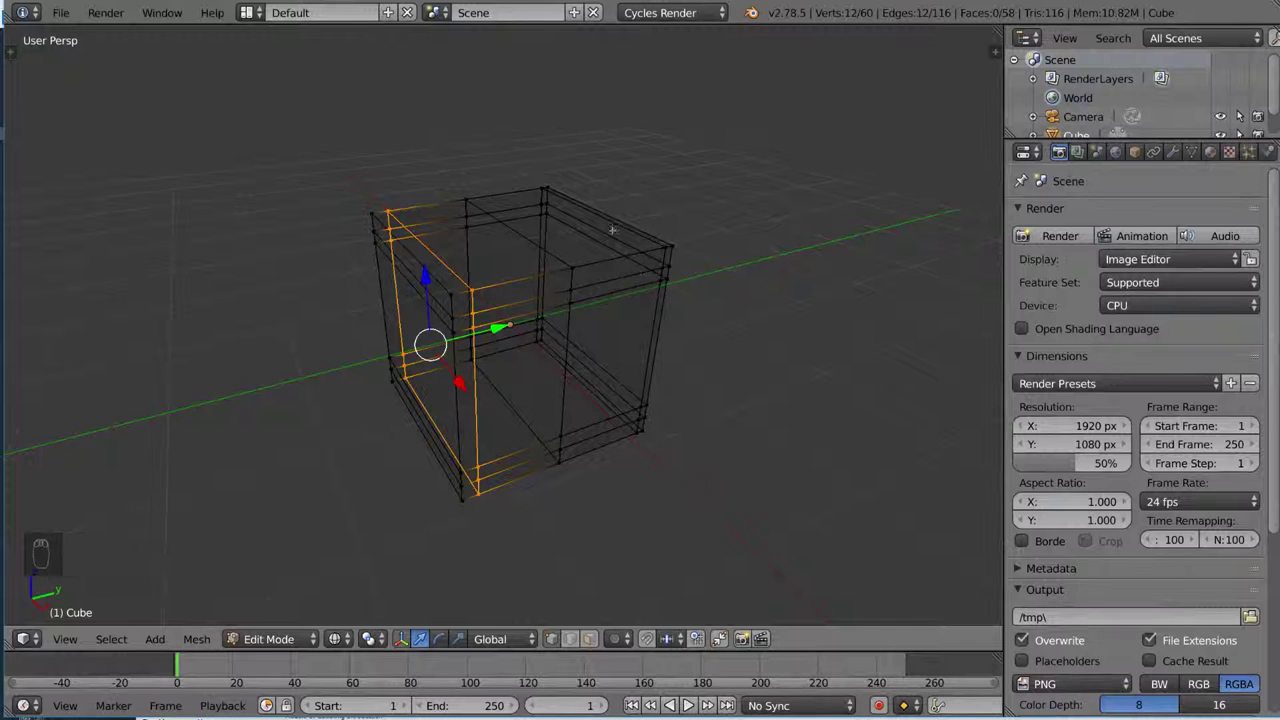
# Add another loop cut, then a horizontal loop through the middle set slightly lower
pyautogui.moveTo(567, 314); pyautogui.dragTo(688, 315, button='middle')
pyautogui.hotkey('ctrl', 'r')
pyautogui.click(575, 325)
pyautogui.moveTo(613, 270); pyautogui.dragTo(623, 300, button='middle')
pyautogui.hotkey('ctrl', 'r')
pyautogui.click(648, 301)
pyautogui.click(621, 350)
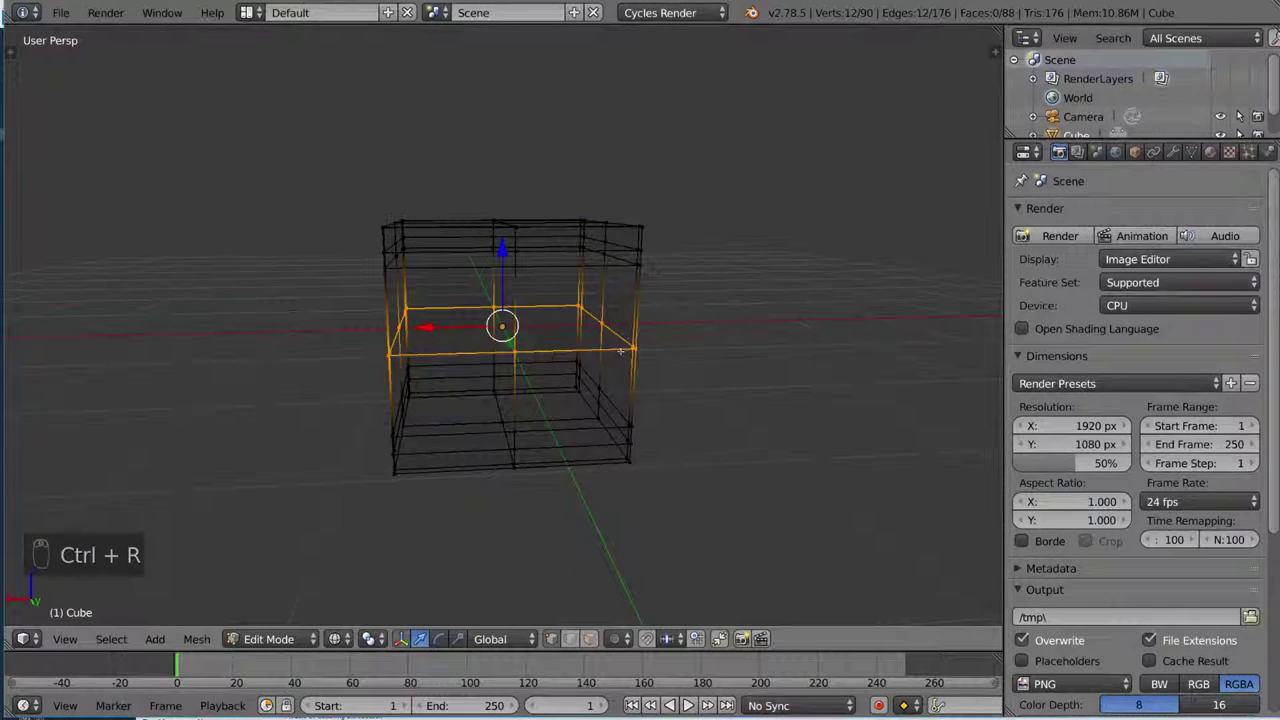